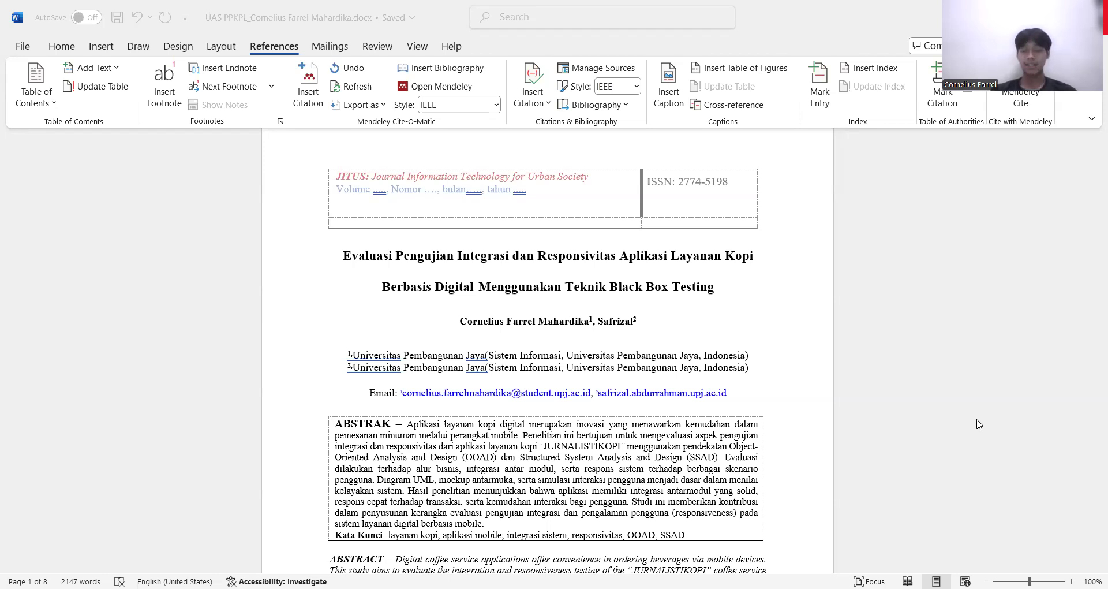
Read through the paper from the abstract and Pendahuluan section to the Tinjauan Pustaka subsections.
{"action": "scroll", "coordinate": [979, 424], "scroll_direction": "down", "scroll_amount": 10}
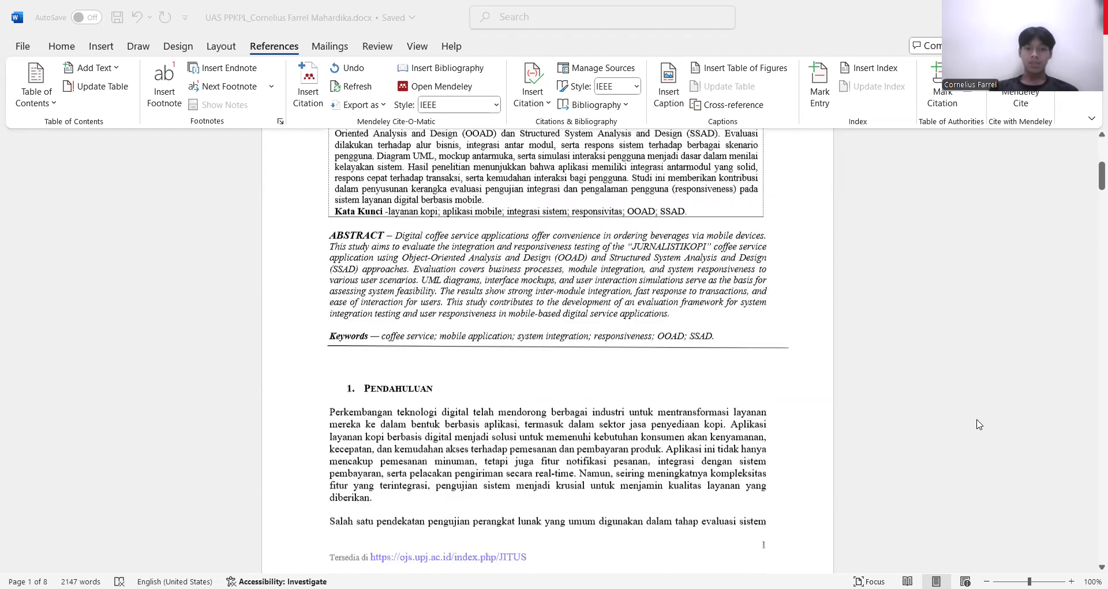
{"action": "scroll", "coordinate": [979, 424], "scroll_direction": "down", "scroll_amount": 7}
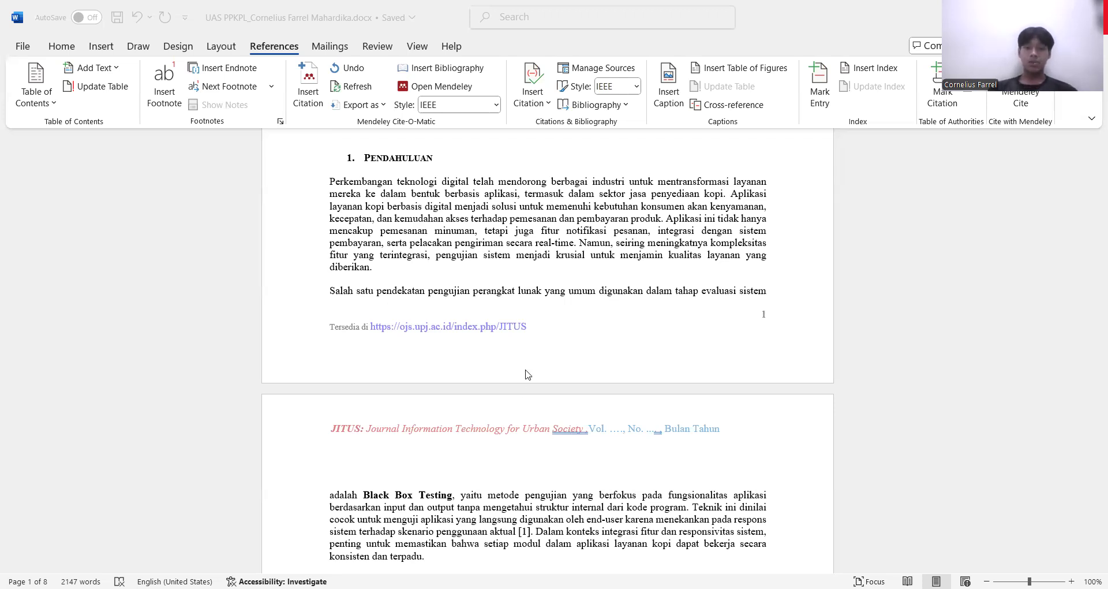
{"action": "scroll", "coordinate": [524, 387], "scroll_direction": "down", "scroll_amount": 15}
{"action": "scroll", "coordinate": [524, 386], "scroll_direction": "down", "scroll_amount": 4}
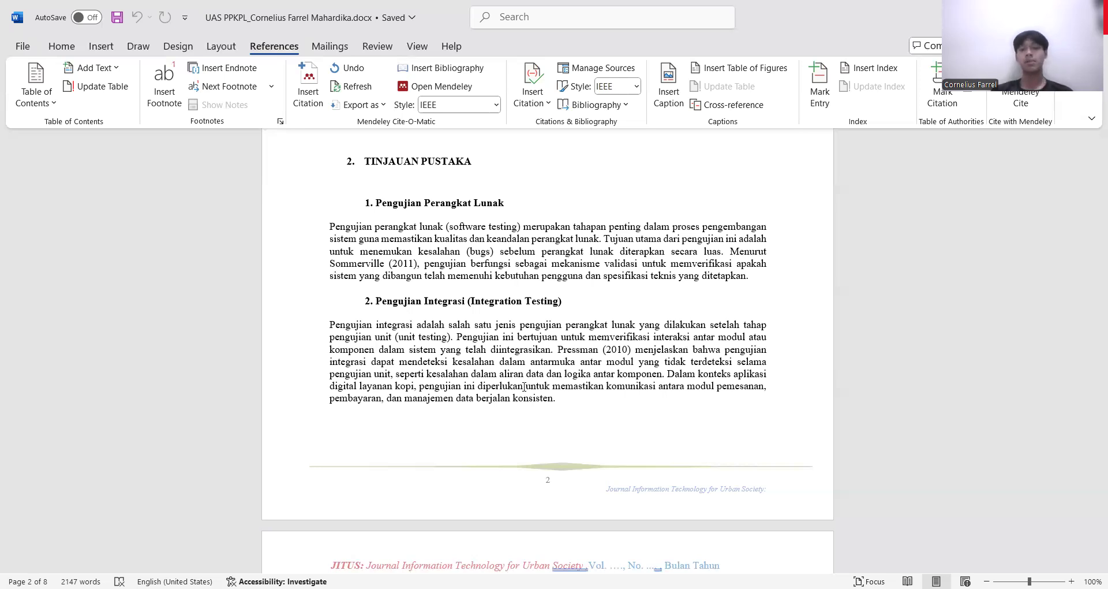
{"action": "scroll", "coordinate": [592, 350], "scroll_direction": "down", "scroll_amount": 7}
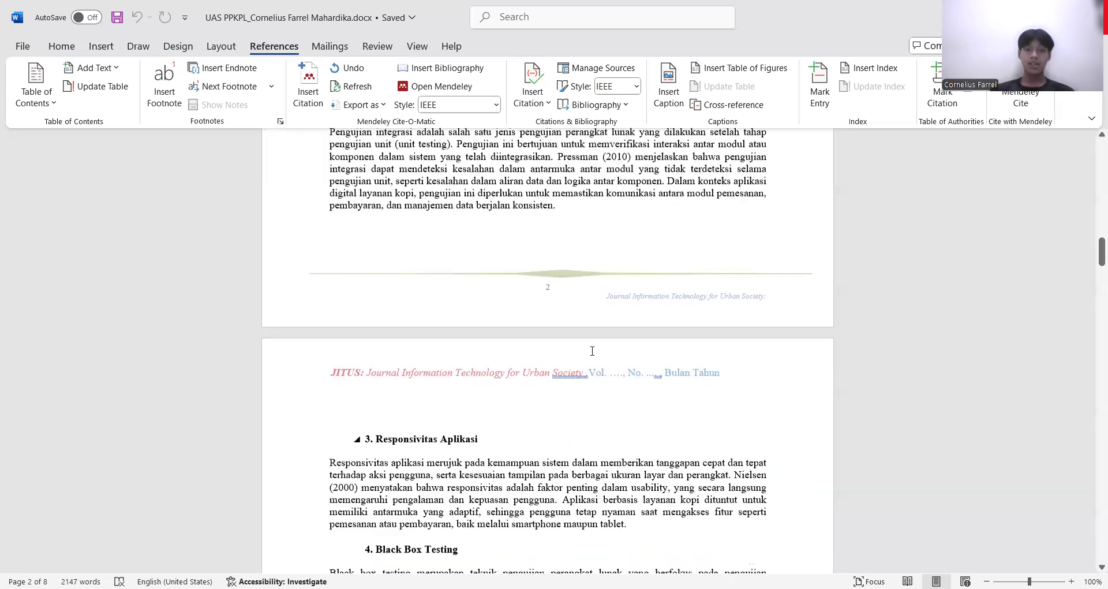
{"action": "scroll", "coordinate": [592, 350], "scroll_direction": "down", "scroll_amount": 1}
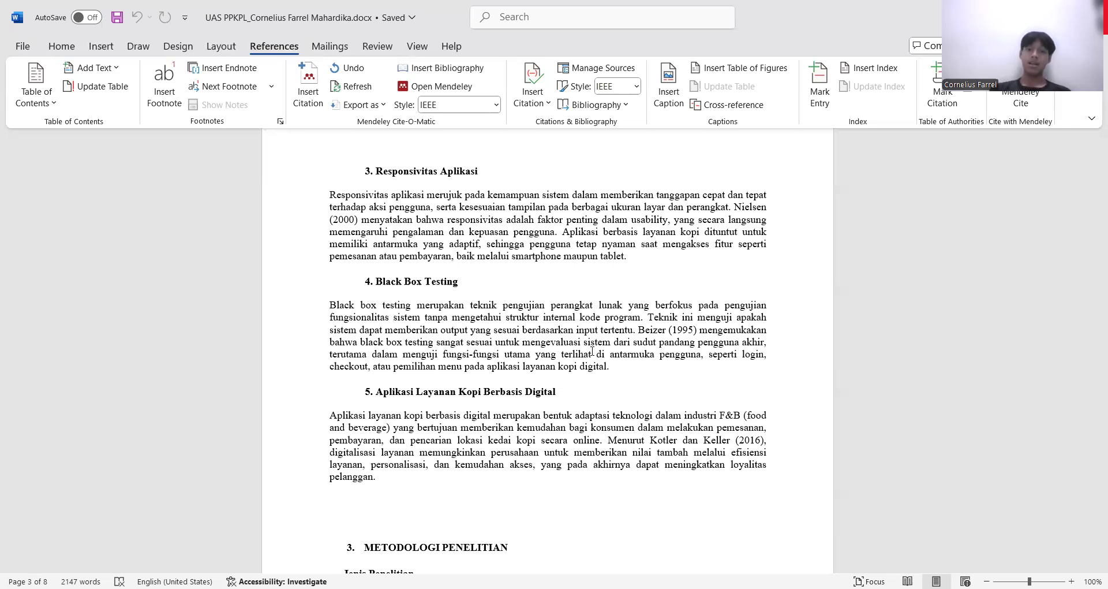
Review the Metodologi Penelitian section, from Jenis Penelitian and Objek Penelitian through Teknik Pengujian to Analisis Data.
{"action": "left_click_drag", "start_coordinate": [592, 352], "coordinate": [603, 316]}
{"action": "scroll", "coordinate": [551, 356], "scroll_direction": "down", "scroll_amount": 3}
{"action": "left_click", "coordinate": [550, 357]}
{"action": "scroll", "coordinate": [550, 357], "scroll_direction": "down", "scroll_amount": 3}
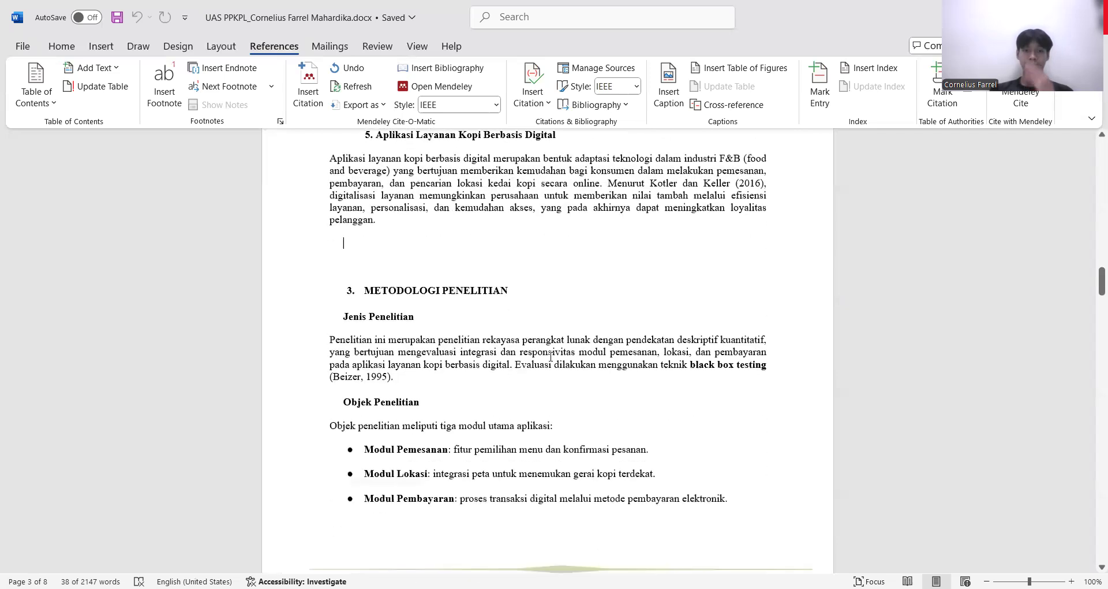
{"action": "scroll", "coordinate": [550, 357], "scroll_direction": "down", "scroll_amount": 1}
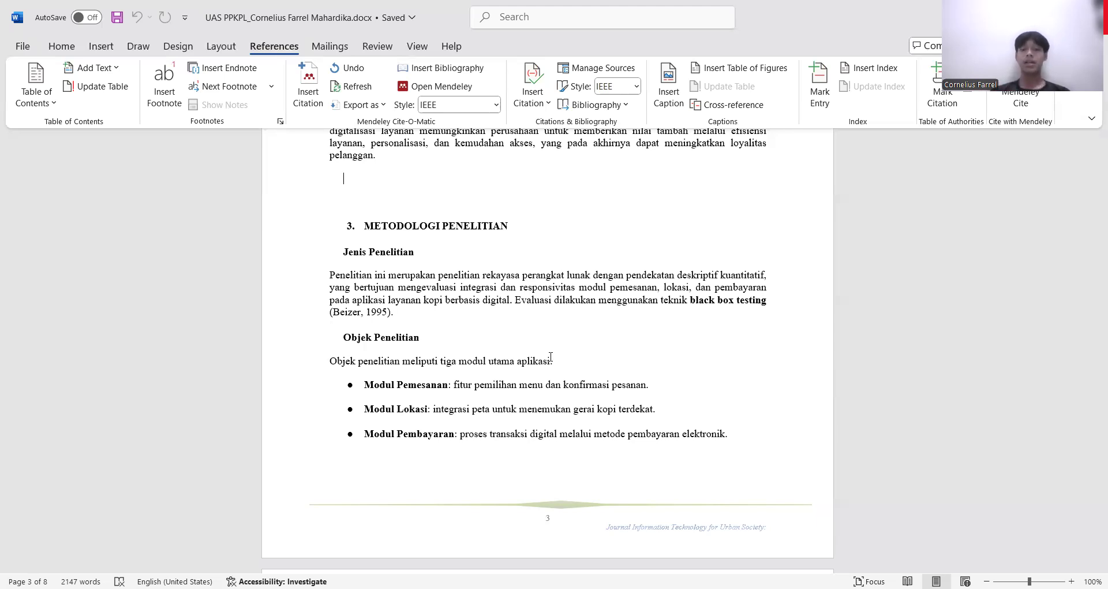
{"action": "scroll", "coordinate": [394, 434], "scroll_direction": "down", "scroll_amount": 8}
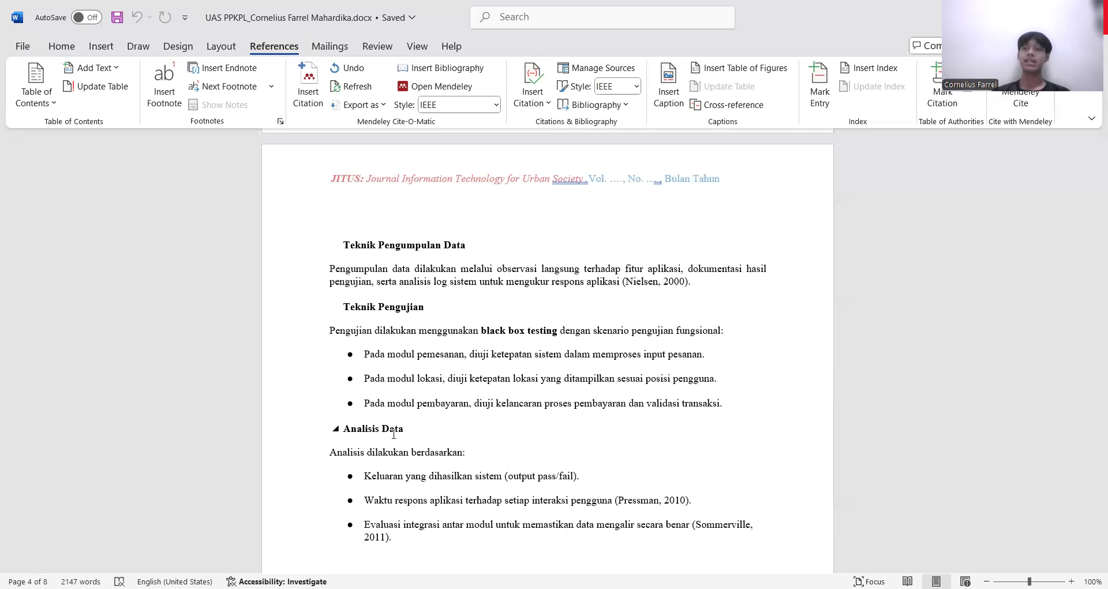
{"action": "scroll", "coordinate": [394, 434], "scroll_direction": "down", "scroll_amount": 4}
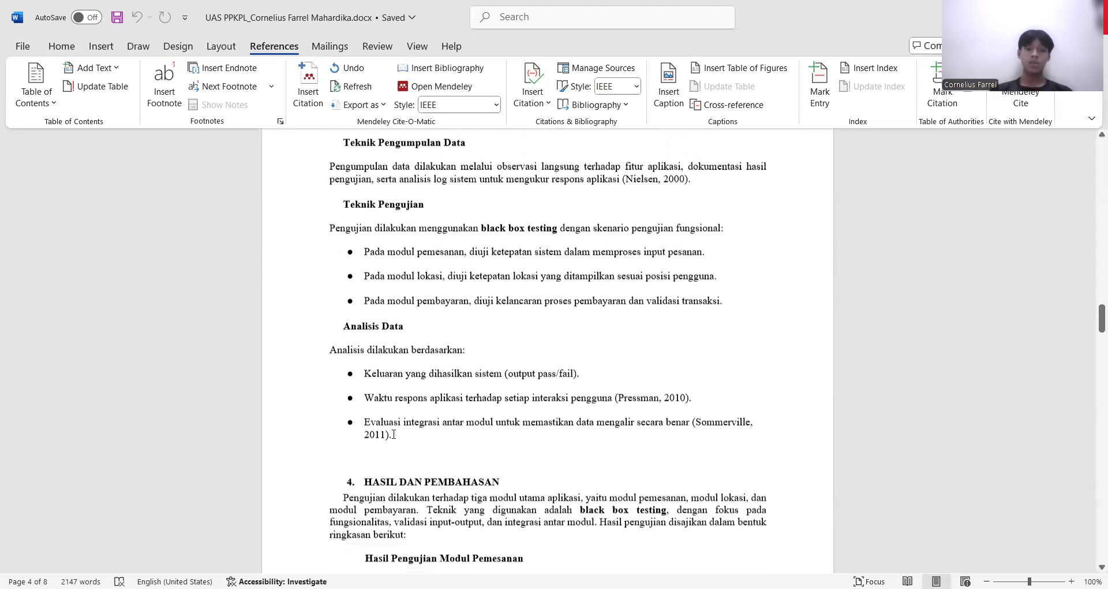
Examine the Hasil dan Pembahasan section's test result tables for the ordering, location and payment modules and the inter-module integration.
{"action": "scroll", "coordinate": [393, 434], "scroll_direction": "down", "scroll_amount": 2}
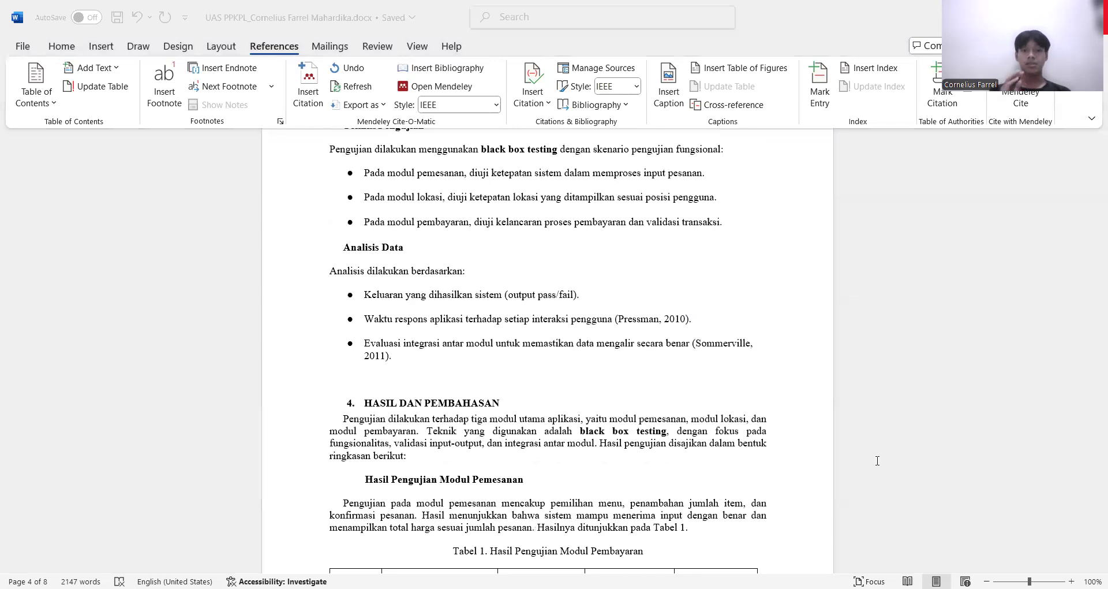
{"action": "left_click", "coordinate": [877, 460]}
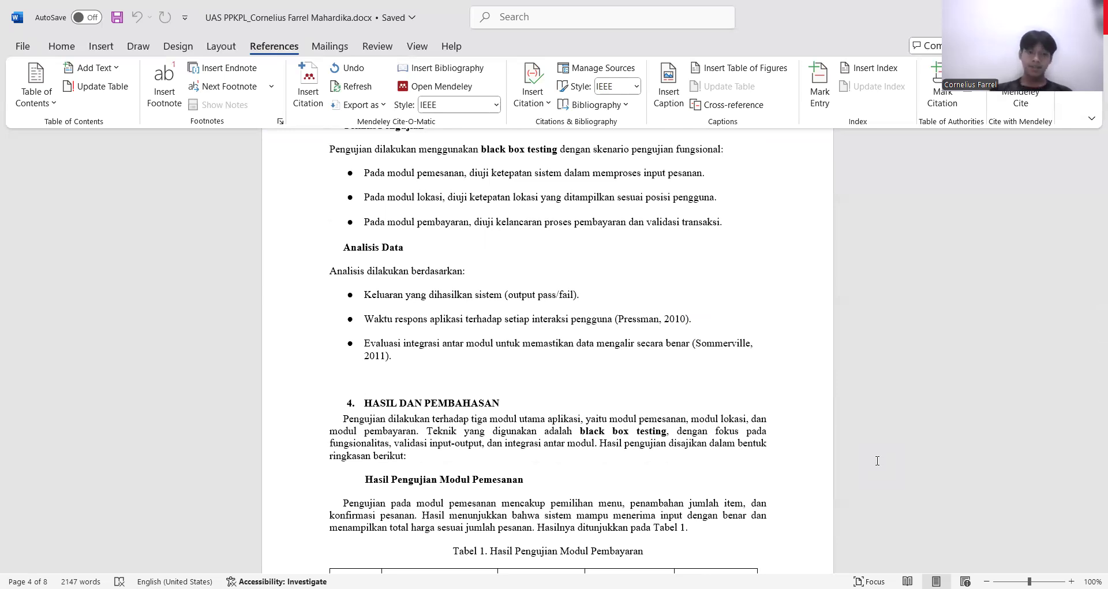
{"action": "scroll", "coordinate": [877, 460], "scroll_direction": "down", "scroll_amount": 5}
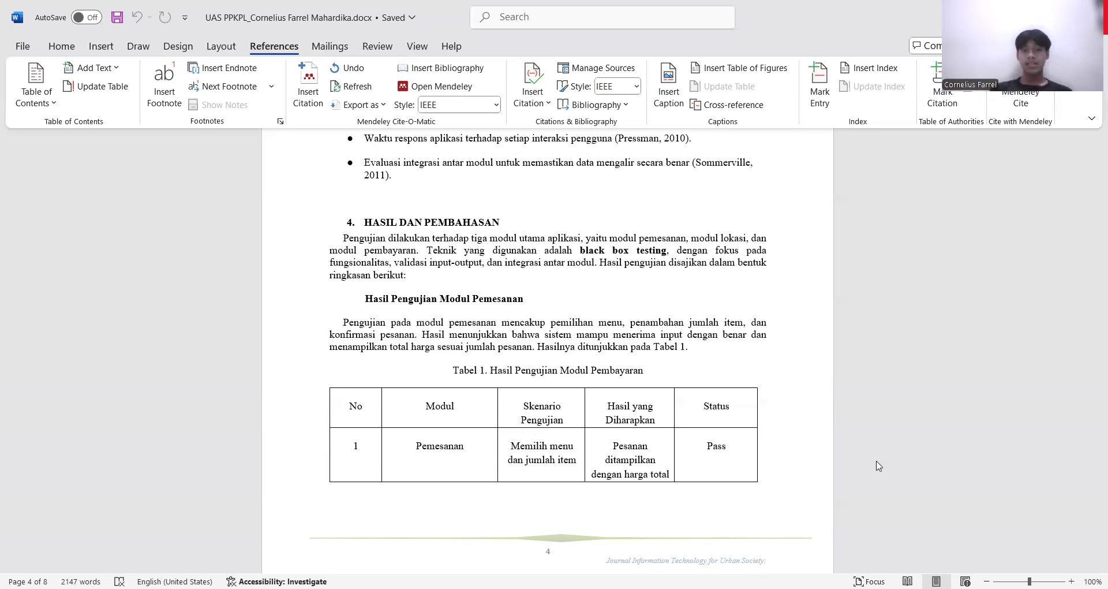
{"action": "scroll", "coordinate": [877, 461], "scroll_direction": "down", "scroll_amount": 5}
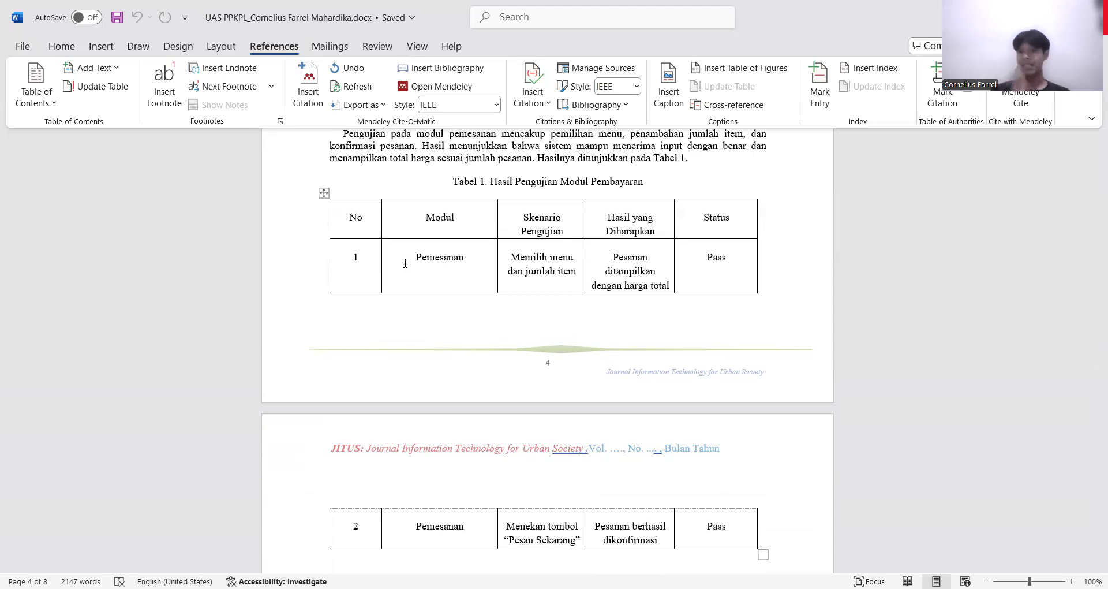
{"action": "scroll", "coordinate": [405, 263], "scroll_direction": "down", "scroll_amount": 2}
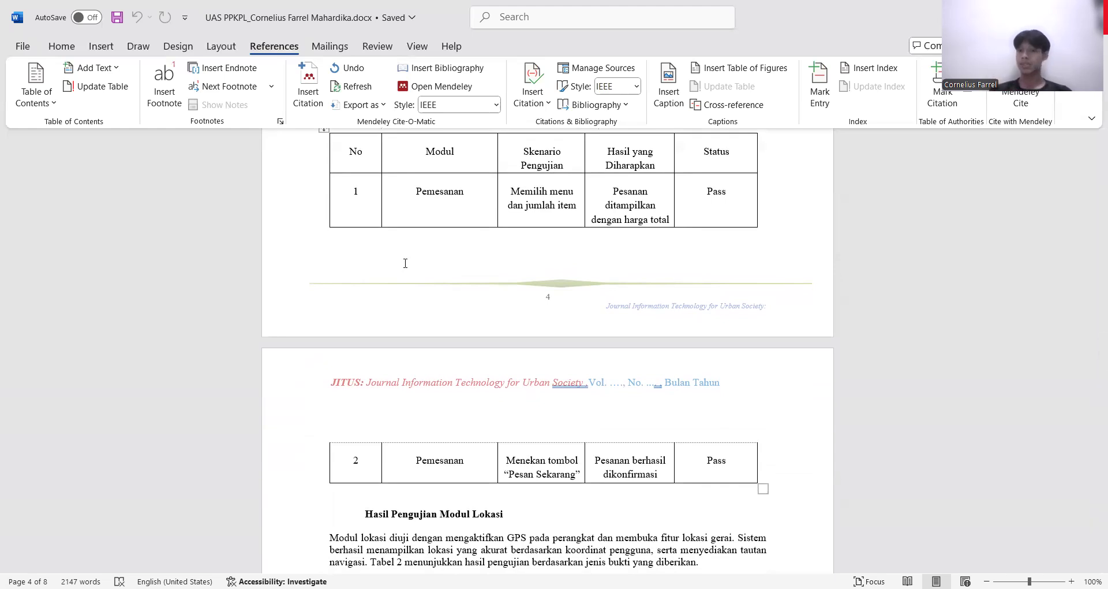
{"action": "scroll", "coordinate": [405, 263], "scroll_direction": "down", "scroll_amount": 6}
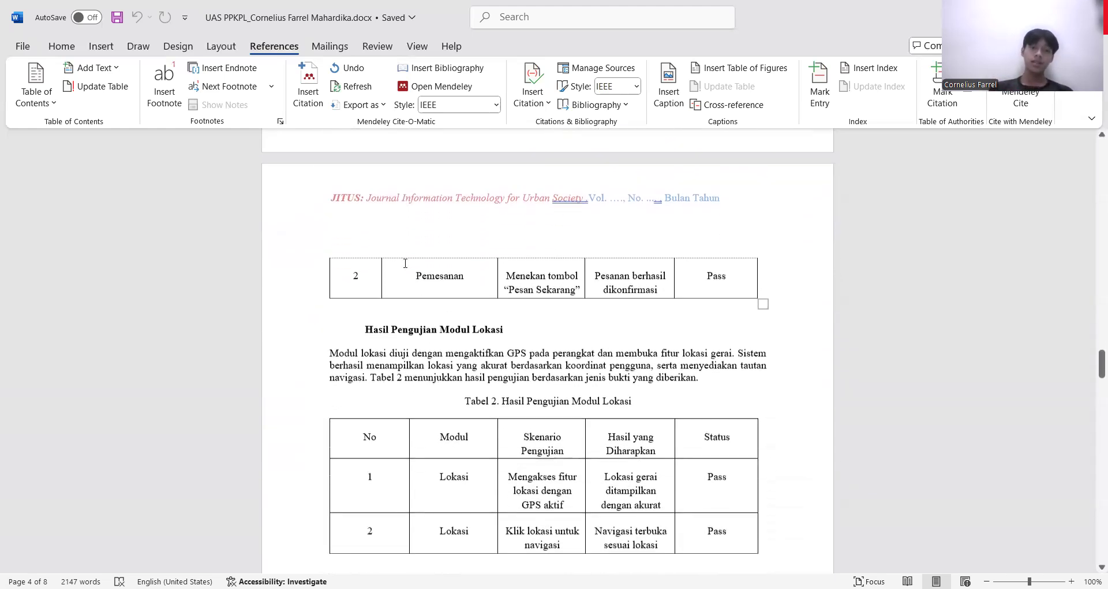
{"action": "scroll", "coordinate": [405, 263], "scroll_direction": "down", "scroll_amount": 1}
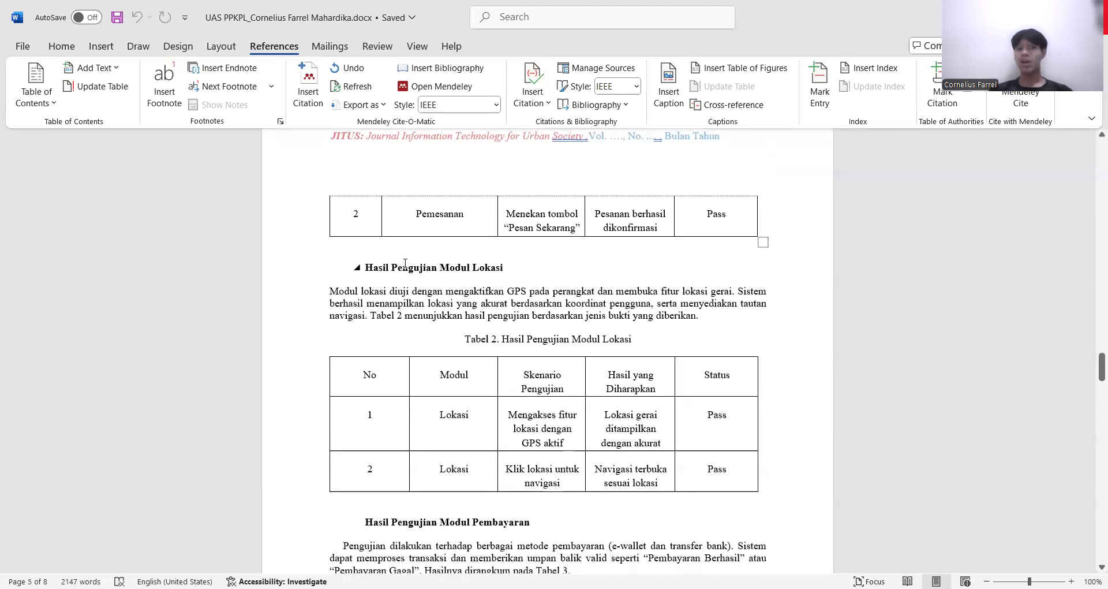
{"action": "scroll", "coordinate": [405, 264], "scroll_direction": "down", "scroll_amount": 1}
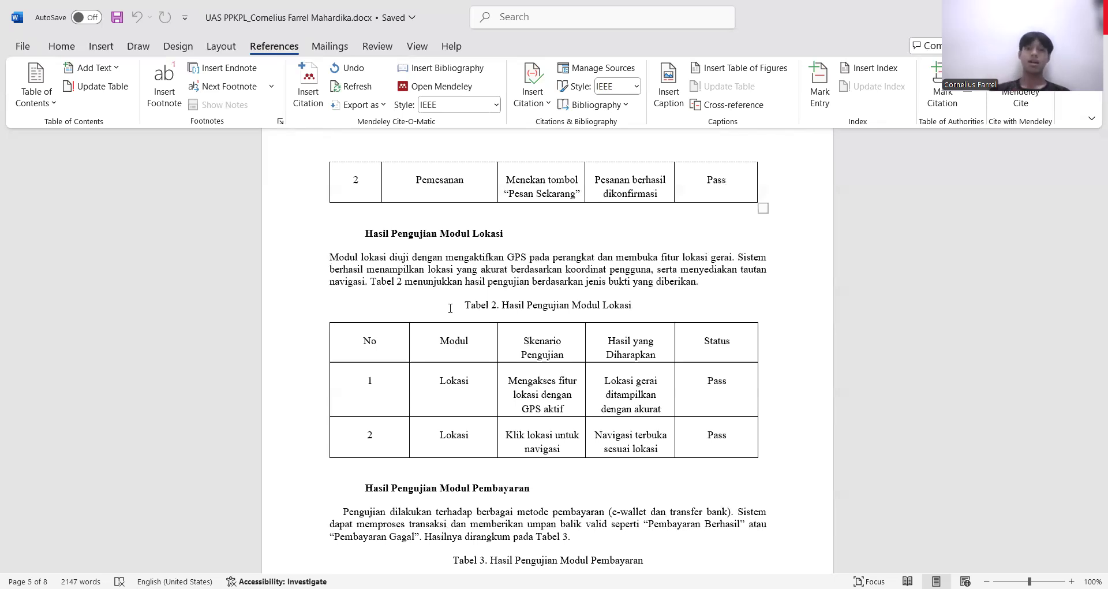
{"action": "scroll", "coordinate": [450, 308], "scroll_direction": "down", "scroll_amount": 5}
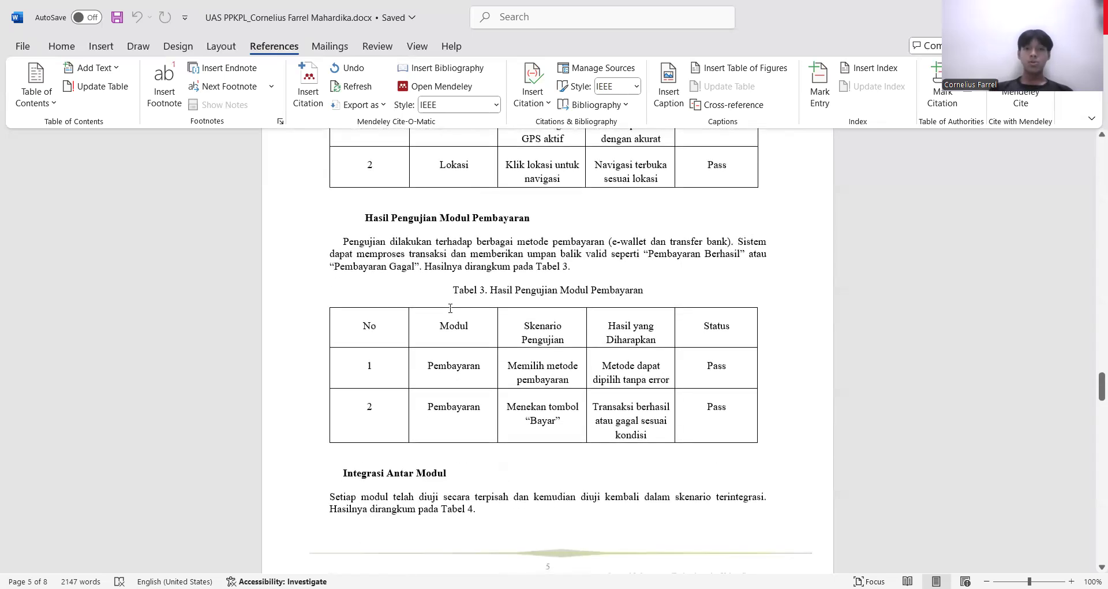
{"action": "scroll", "coordinate": [450, 308], "scroll_direction": "down", "scroll_amount": 1}
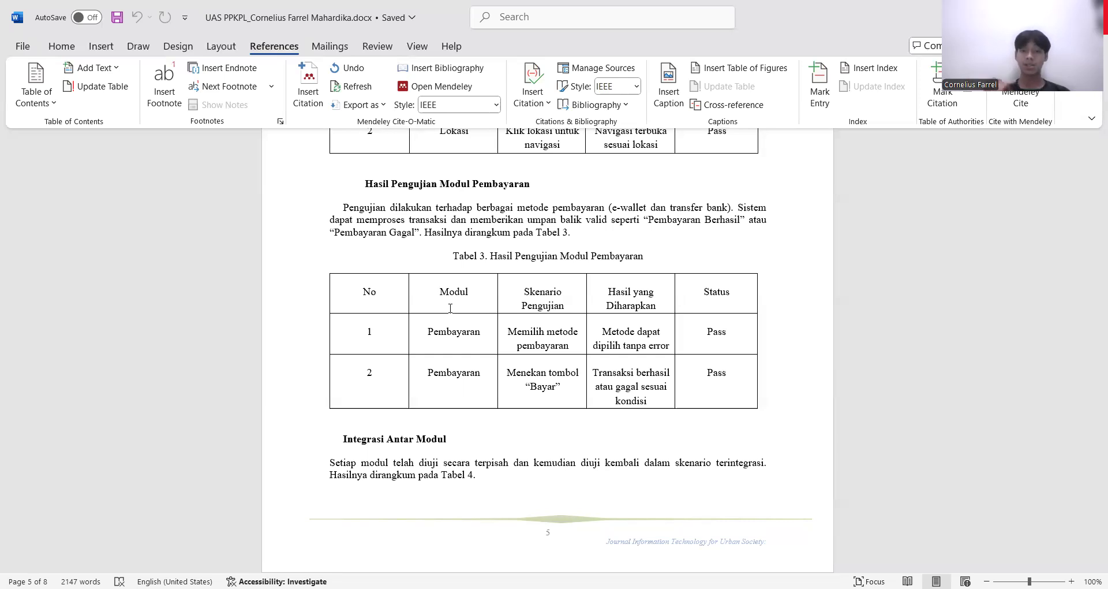
{"action": "scroll", "coordinate": [450, 308], "scroll_direction": "down", "scroll_amount": 6}
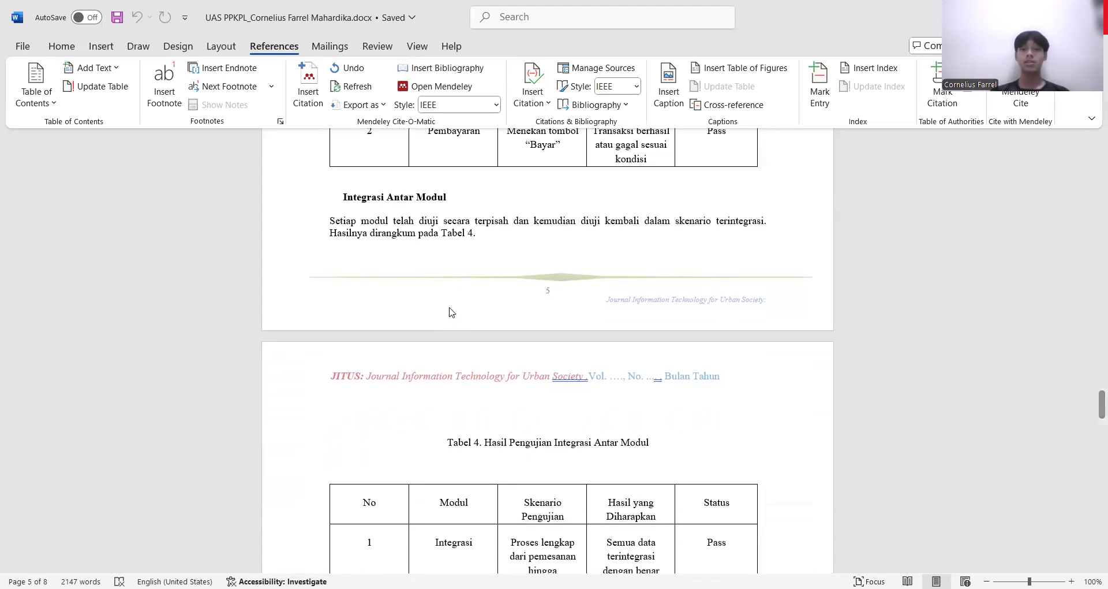
{"action": "scroll", "coordinate": [452, 312], "scroll_direction": "down", "scroll_amount": 6}
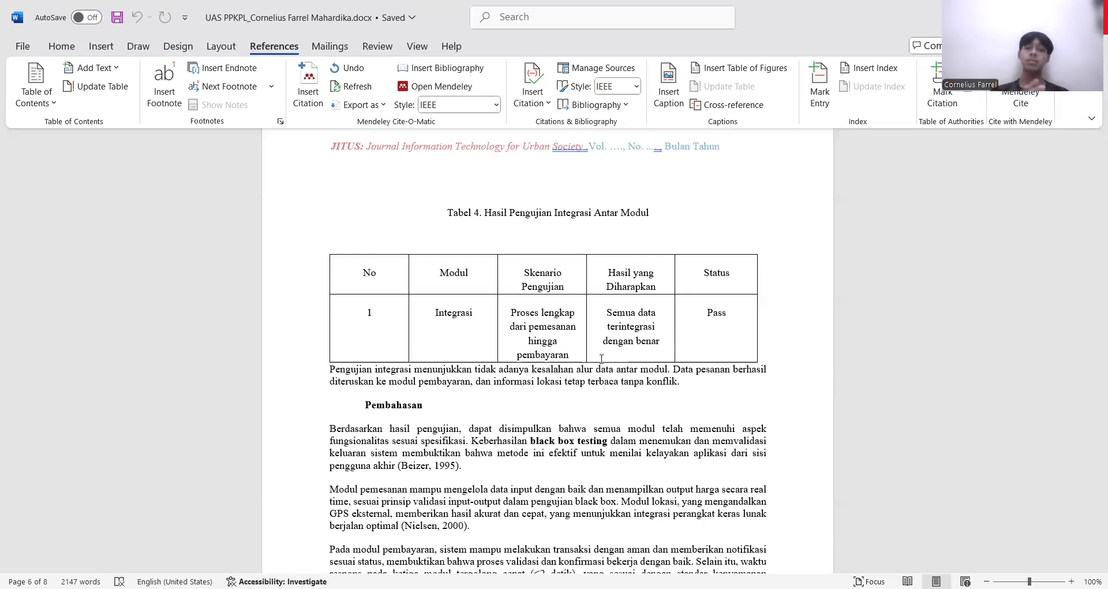
Read the Pembahasan discussion and the four Kesimpulan points, continuing to the Daftar Pustaka.
{"action": "scroll", "coordinate": [600, 358], "scroll_direction": "down", "scroll_amount": 5}
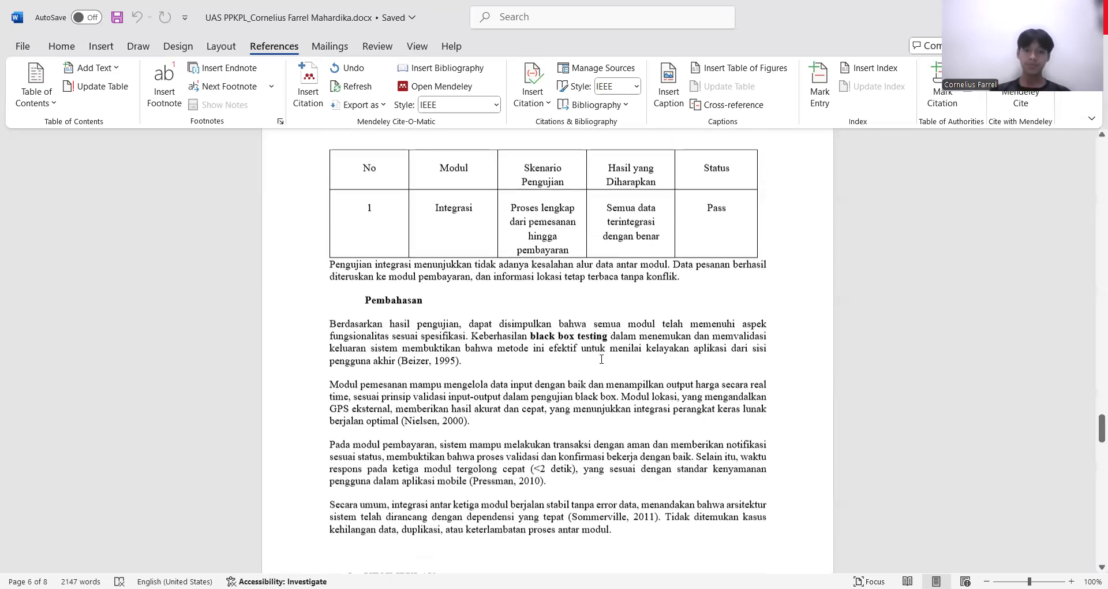
{"action": "scroll", "coordinate": [601, 359], "scroll_direction": "up", "scroll_amount": 1}
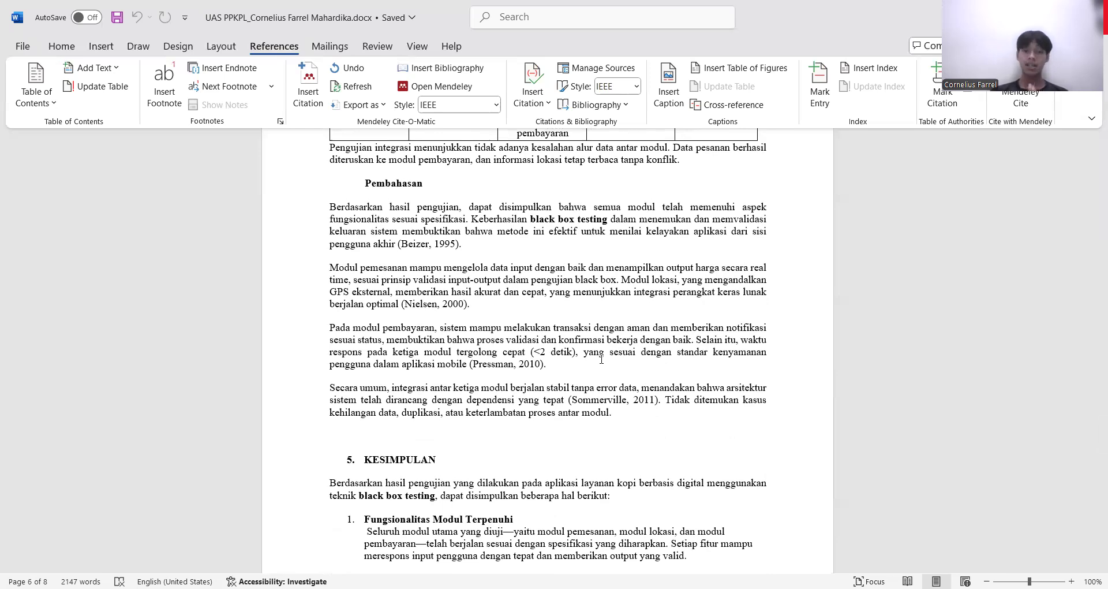
{"action": "scroll", "coordinate": [601, 359], "scroll_direction": "down", "scroll_amount": 10}
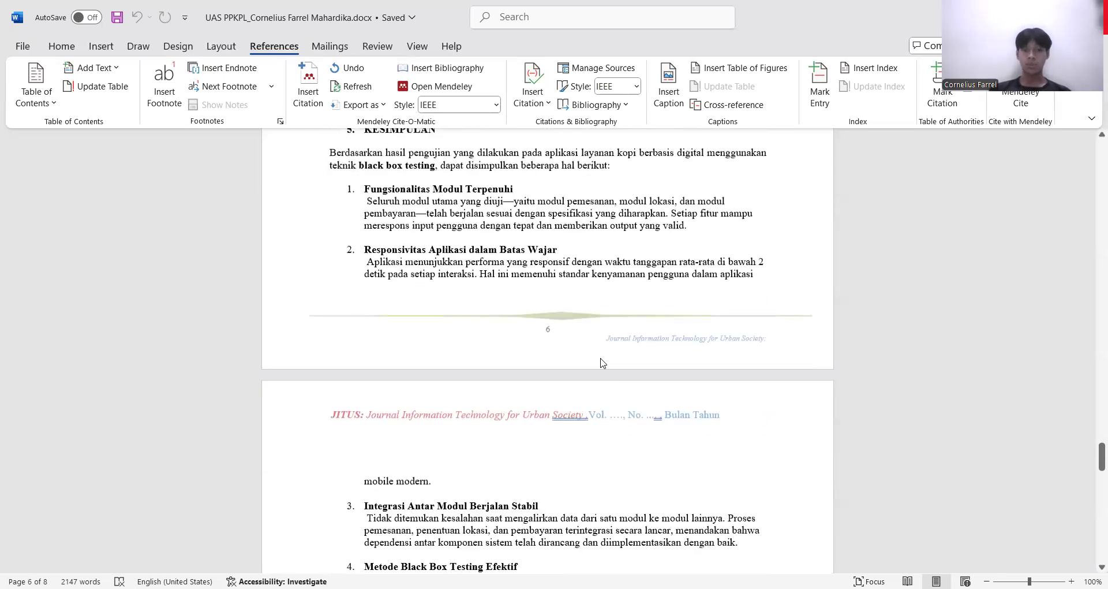
{"action": "scroll", "coordinate": [601, 362], "scroll_direction": "up", "scroll_amount": 1}
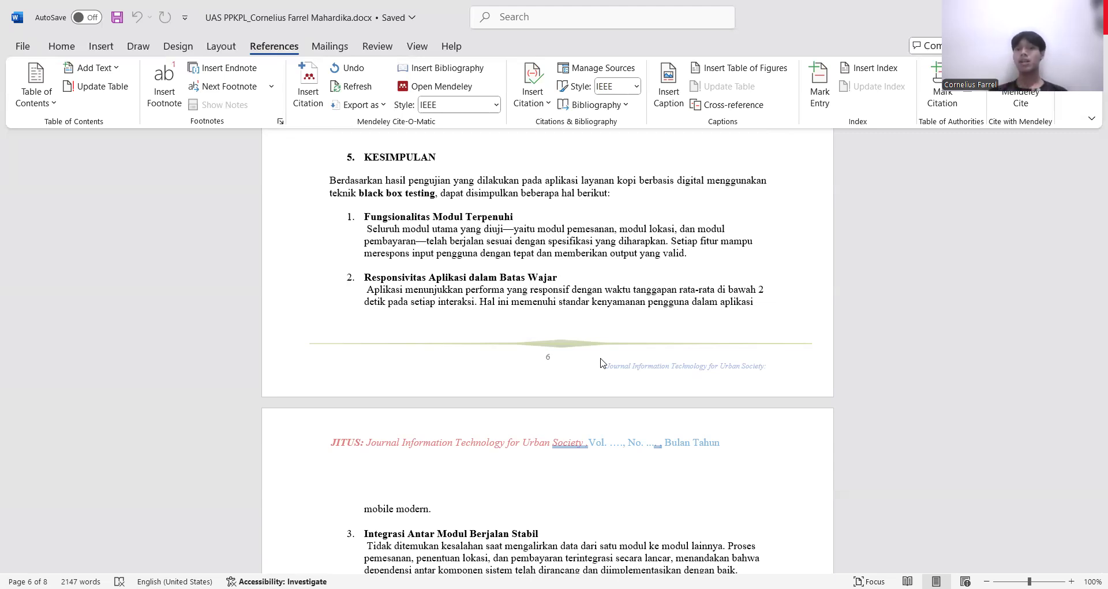
{"action": "scroll", "coordinate": [600, 362], "scroll_direction": "down", "scroll_amount": 10}
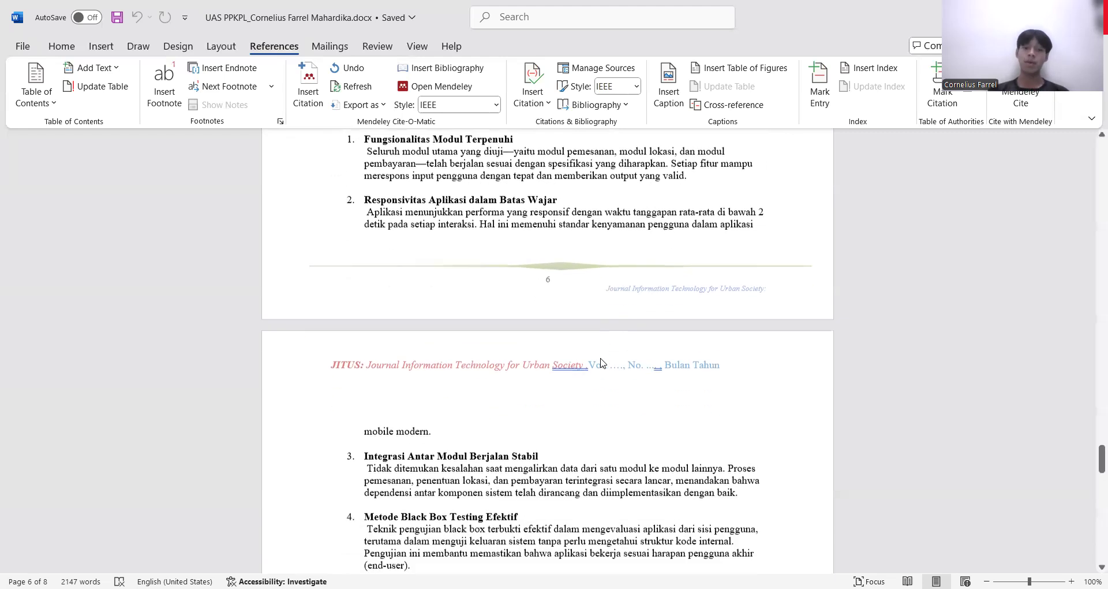
{"action": "scroll", "coordinate": [601, 359], "scroll_direction": "up", "scroll_amount": 1}
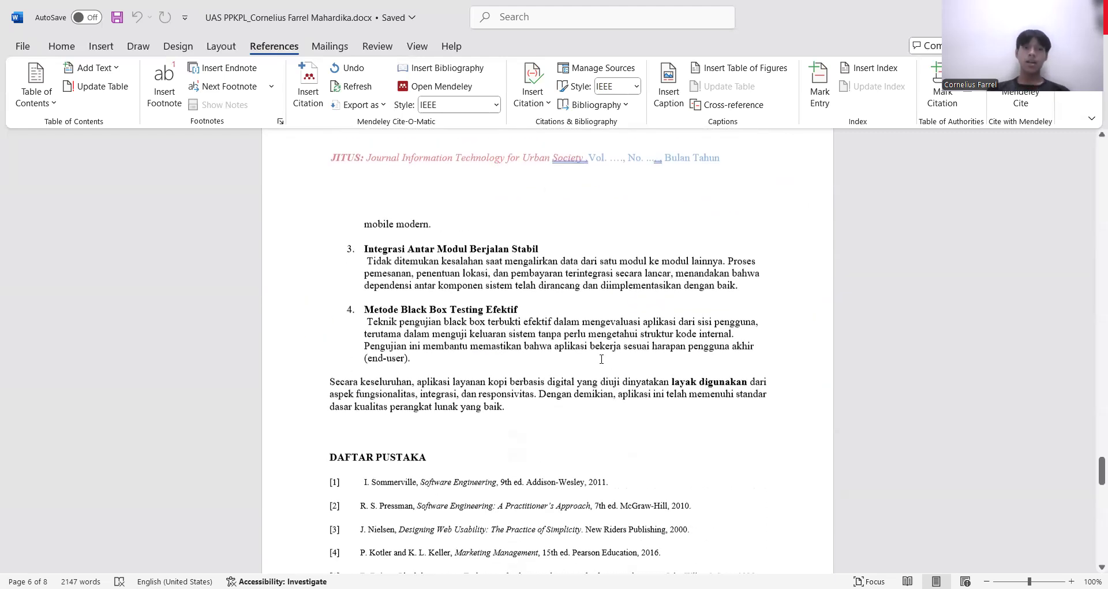